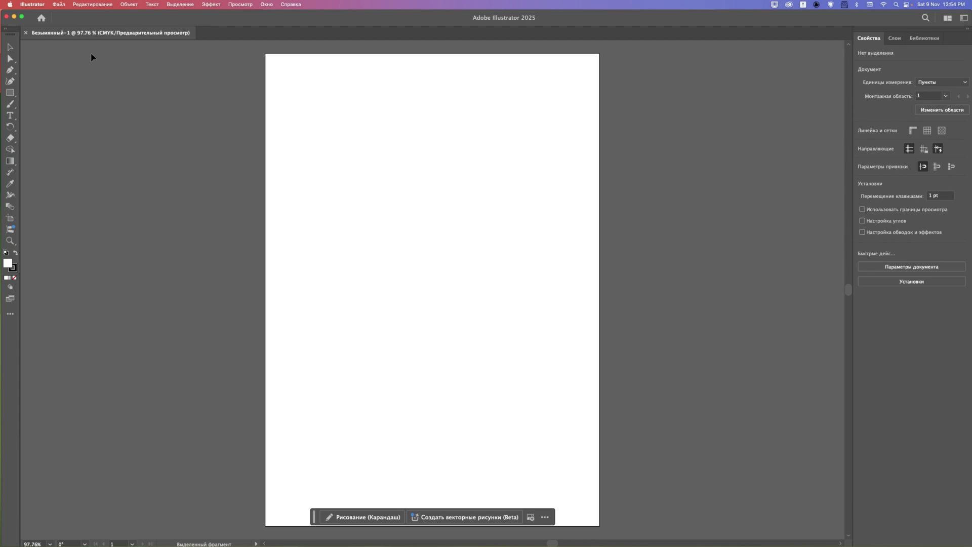
# Step: Look through the Russian Illustrator menus, then close the untitled document and quit Illustrator
pyautogui.click(93, 4)
pyautogui.click(32, 4)
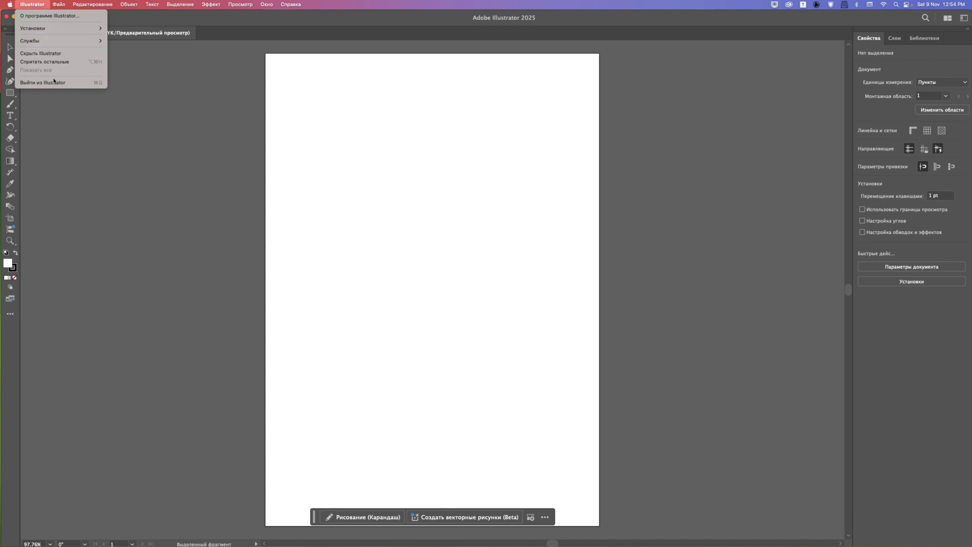
pyautogui.click(454, 284)
pyautogui.press('super+w')
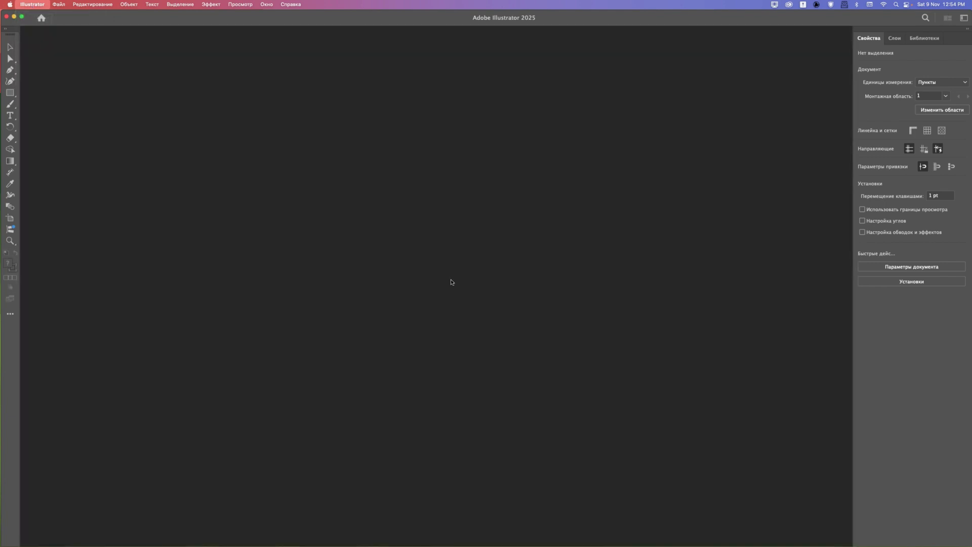
pyautogui.press('super+q')
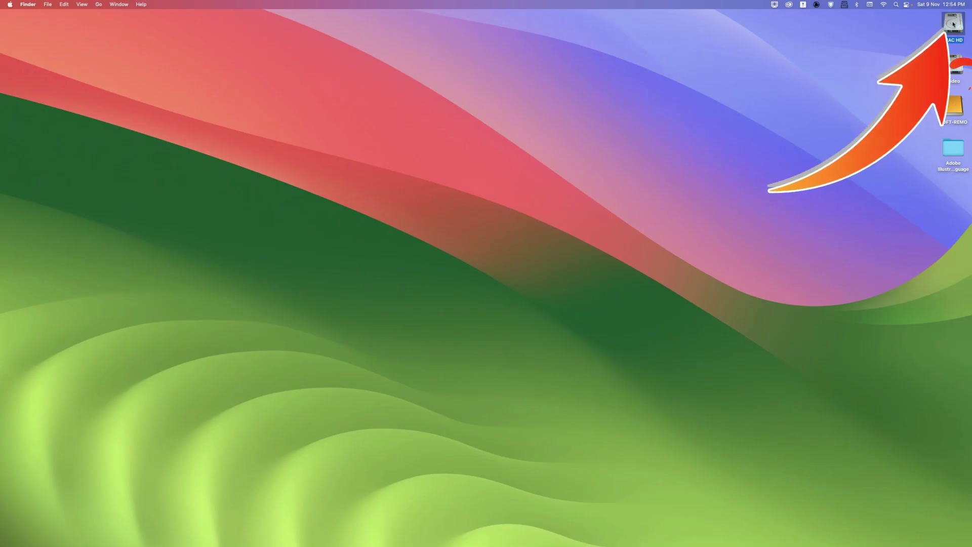
# Step: Open the MAC HD drive in an enlarged window and go into Applications
pyautogui.doubleClick(954, 24)
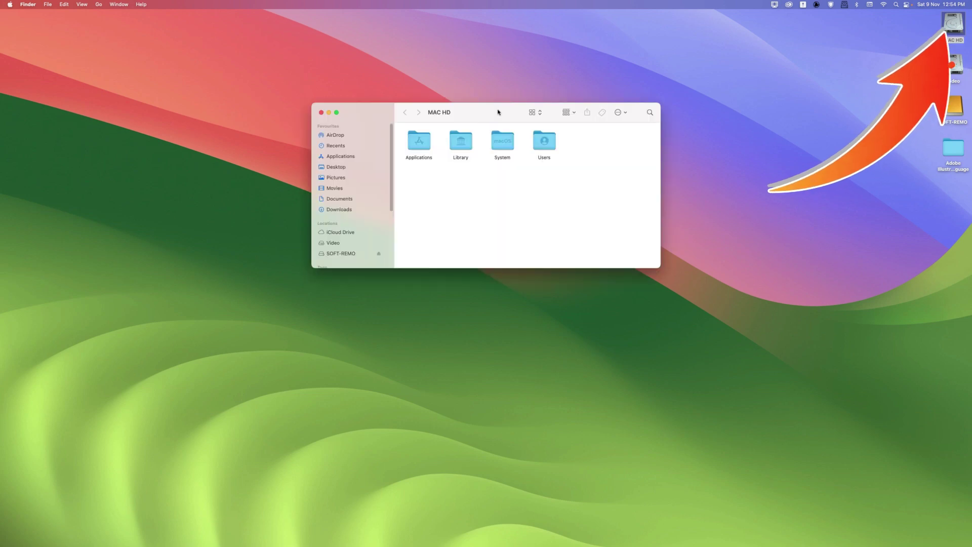
pyautogui.moveTo(492, 110); pyautogui.dragTo(393, 63)
pyautogui.doubleClick(393, 63)
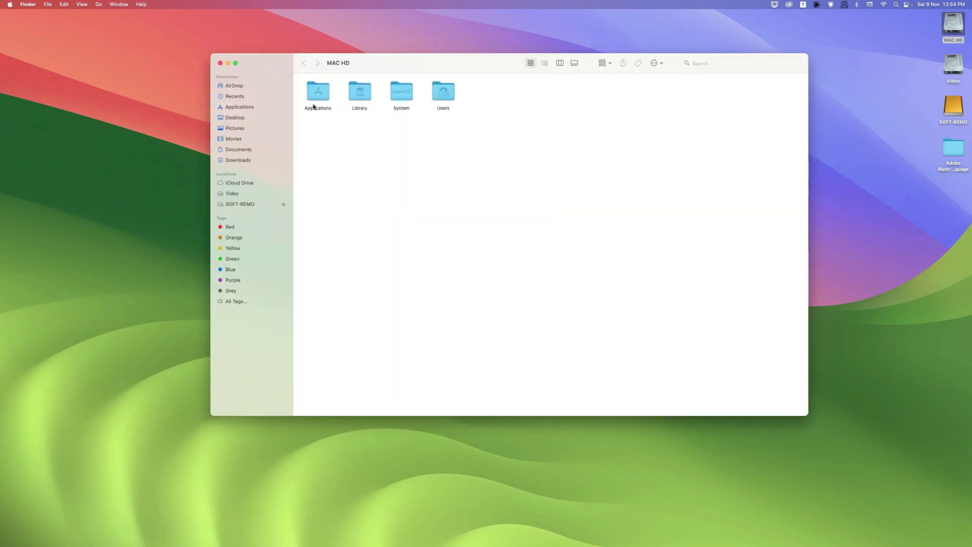
pyautogui.doubleClick(314, 107)
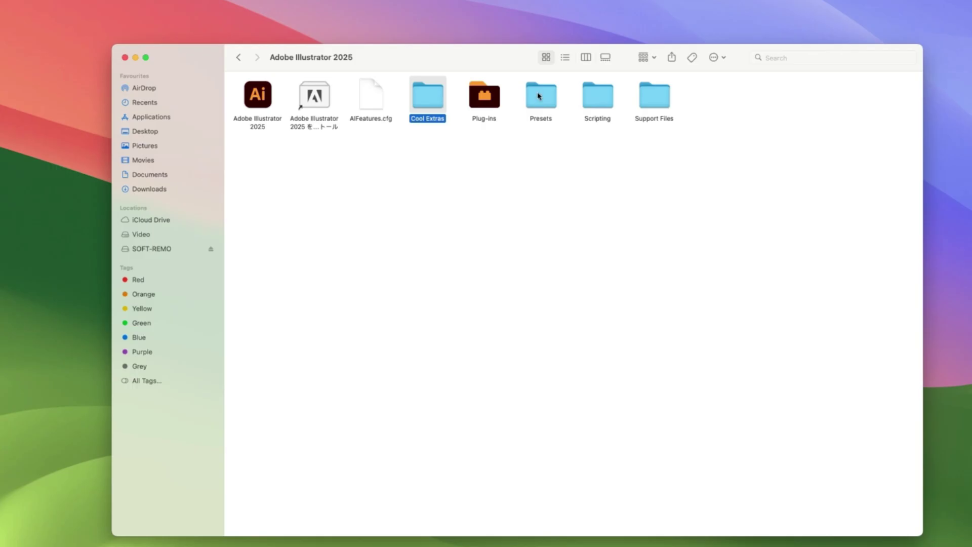
# Step: Look inside Support Files at New Document Profiles and Resources, then return
pyautogui.click(538, 95)
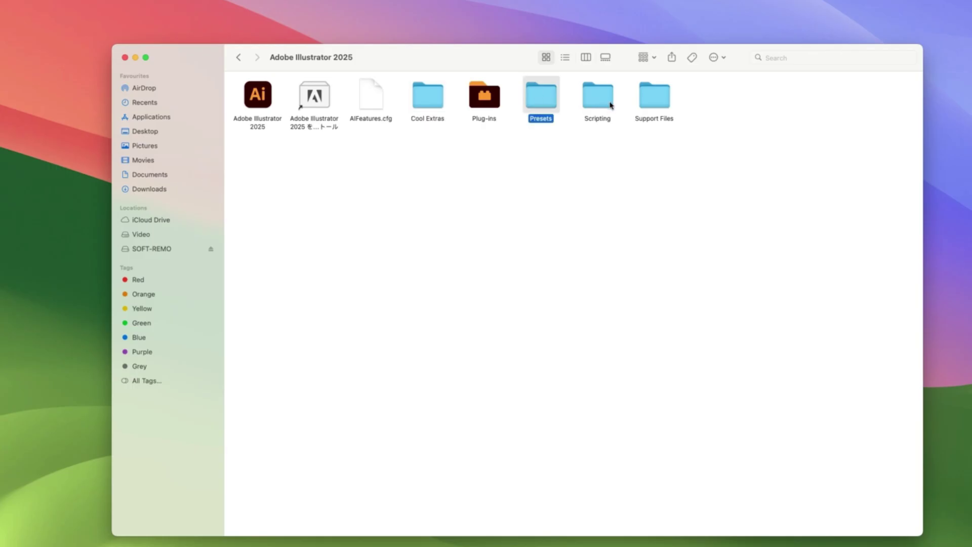
pyautogui.click(656, 97)
pyautogui.doubleClick(657, 98)
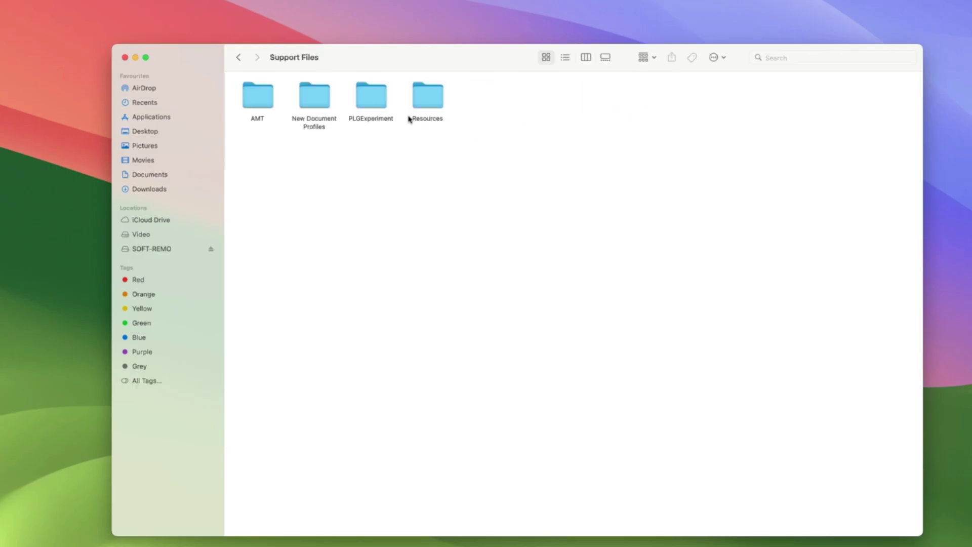
pyautogui.click(314, 97)
pyautogui.click(411, 100)
pyautogui.click(237, 58)
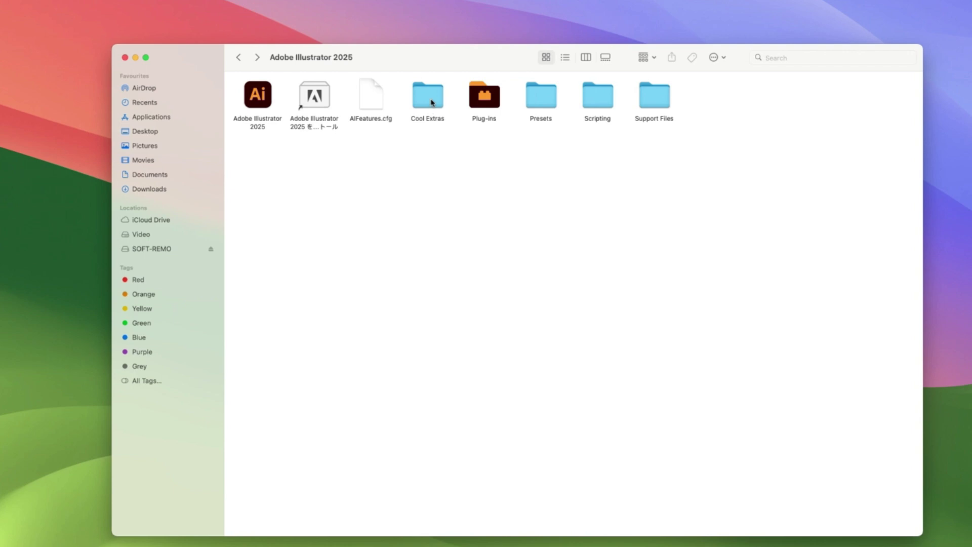
# Step: Check Cool Extras, Presets and Support Files > Resources for their ru_RU folders
pyautogui.doubleClick(432, 103)
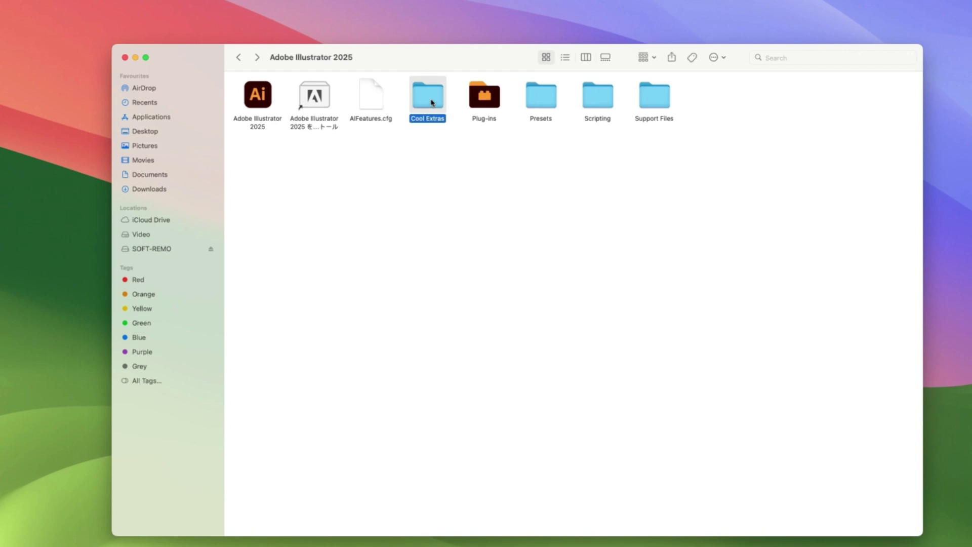
pyautogui.click(238, 58)
pyautogui.click(545, 93)
pyautogui.doubleClick(544, 92)
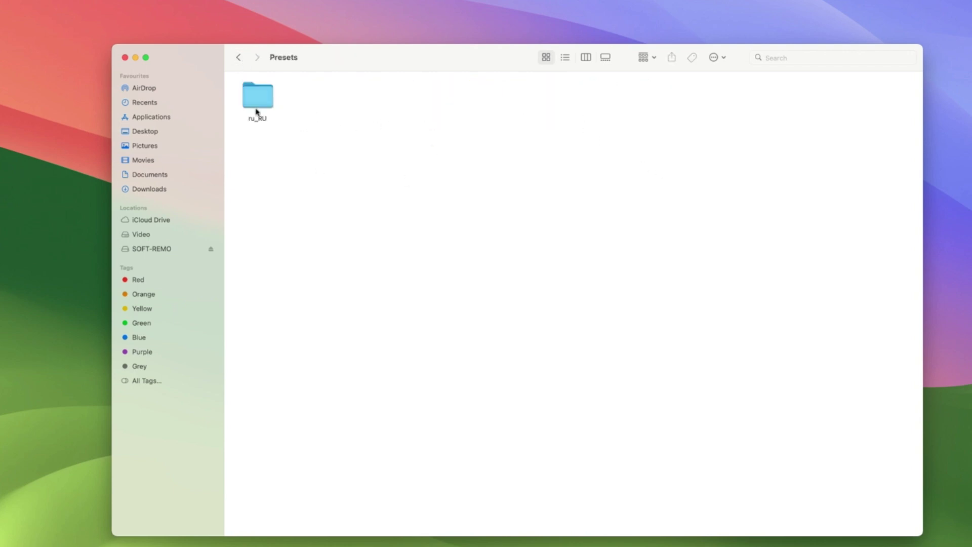
pyautogui.click(239, 58)
pyautogui.click(652, 108)
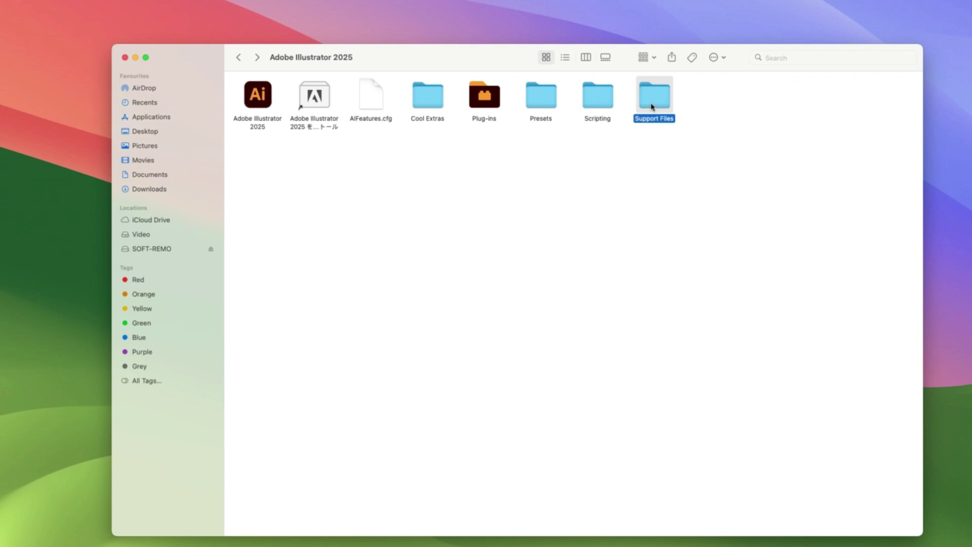
pyautogui.doubleClick(652, 107)
pyautogui.doubleClick(428, 102)
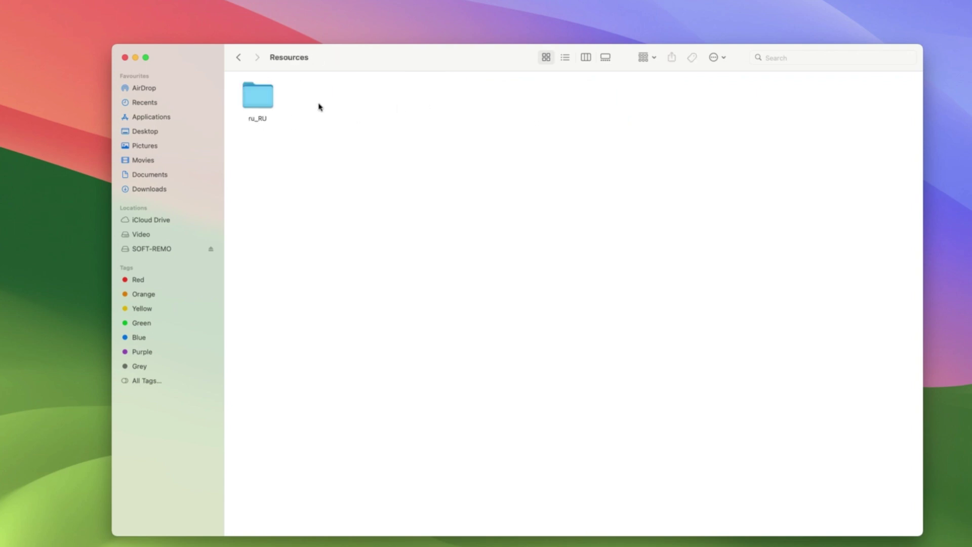
pyautogui.click(239, 59)
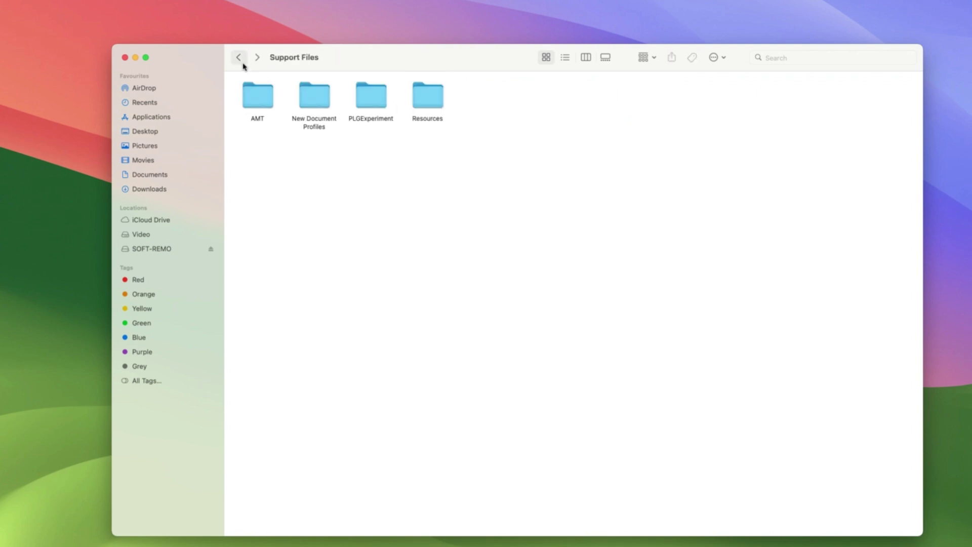
pyautogui.click(240, 60)
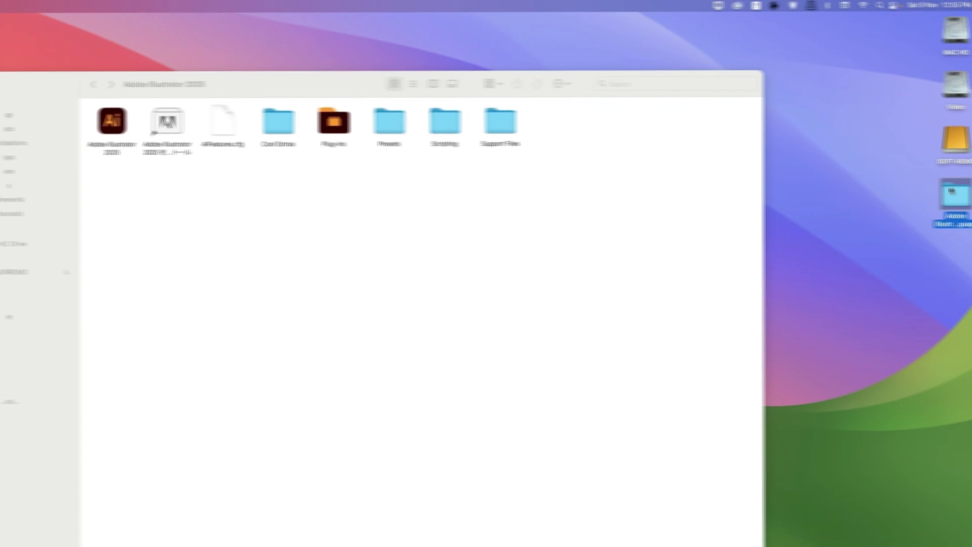
# Step: Open Adobe Illustrator Language > English > Cool Extras in a second window
pyautogui.doubleClick(943, 191)
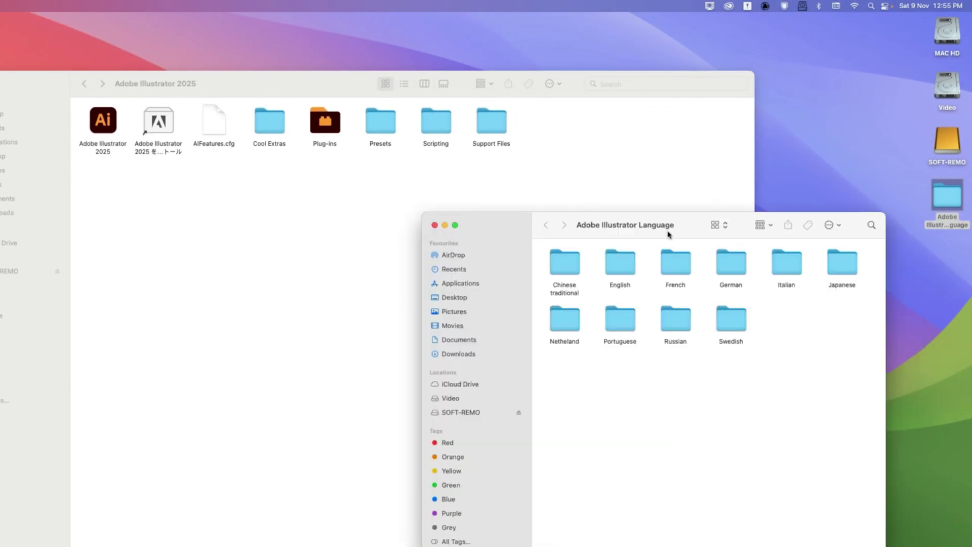
pyautogui.moveTo(668, 234); pyautogui.dragTo(477, 238)
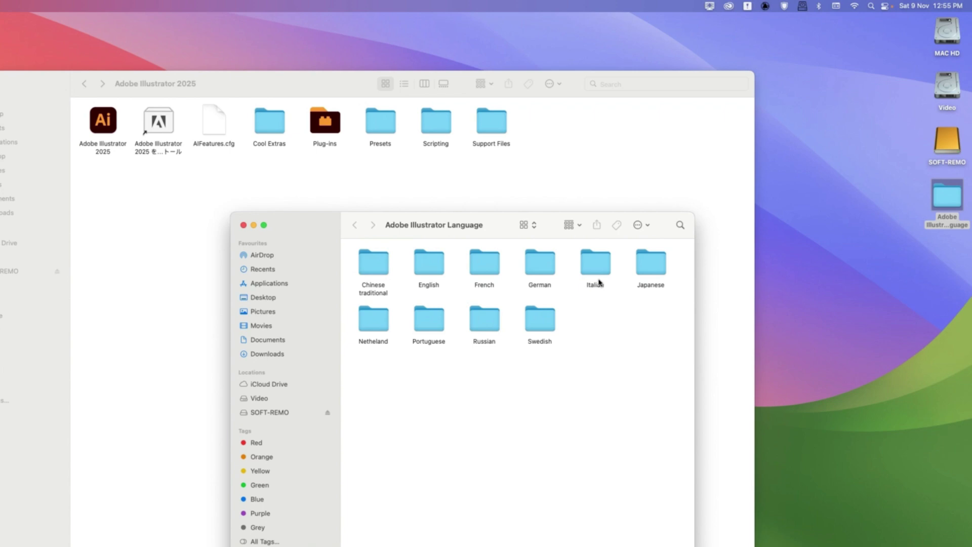
pyautogui.doubleClick(430, 266)
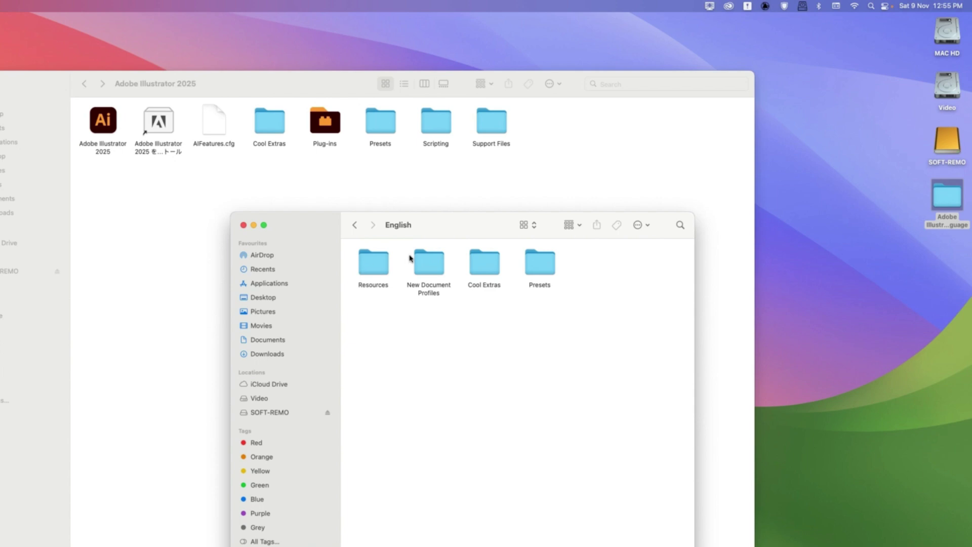
pyautogui.doubleClick(478, 268)
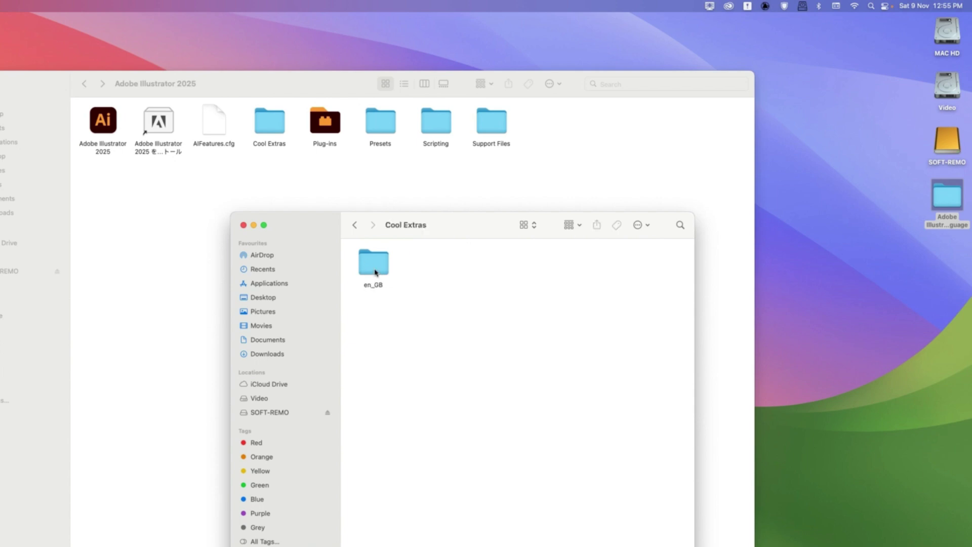
# Step: Copy the language pack's en_GB folder and open Illustrator's own Cool Extras
pyautogui.click(375, 269)
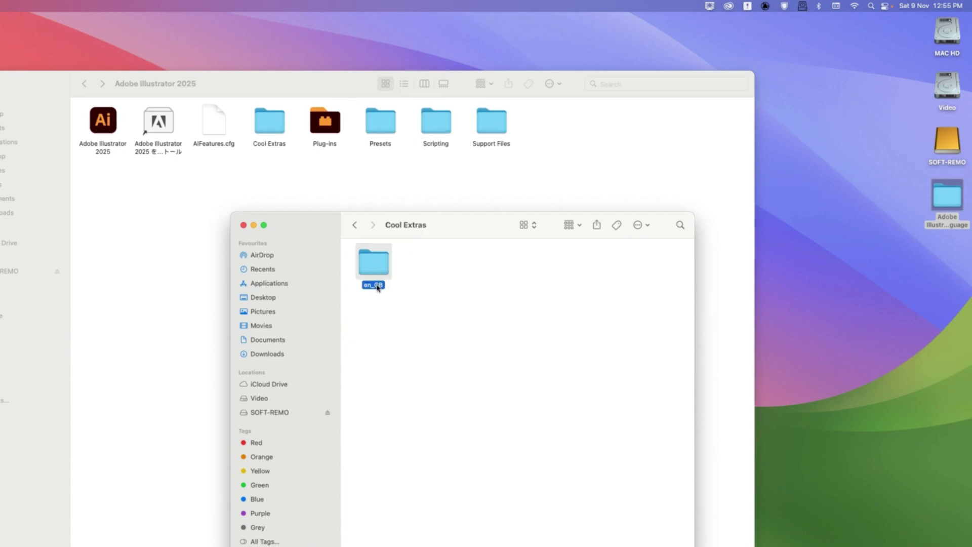
pyautogui.rightClick(377, 272)
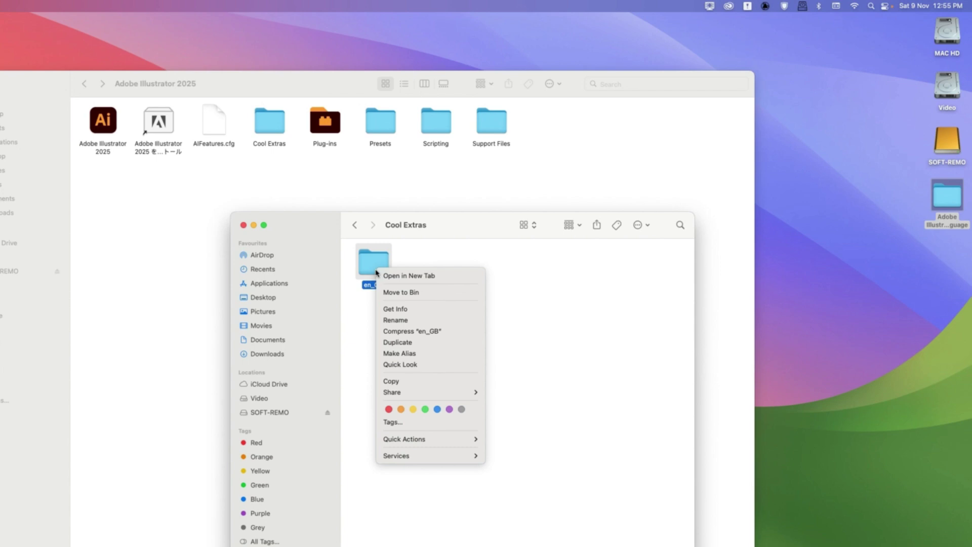
pyautogui.click(392, 383)
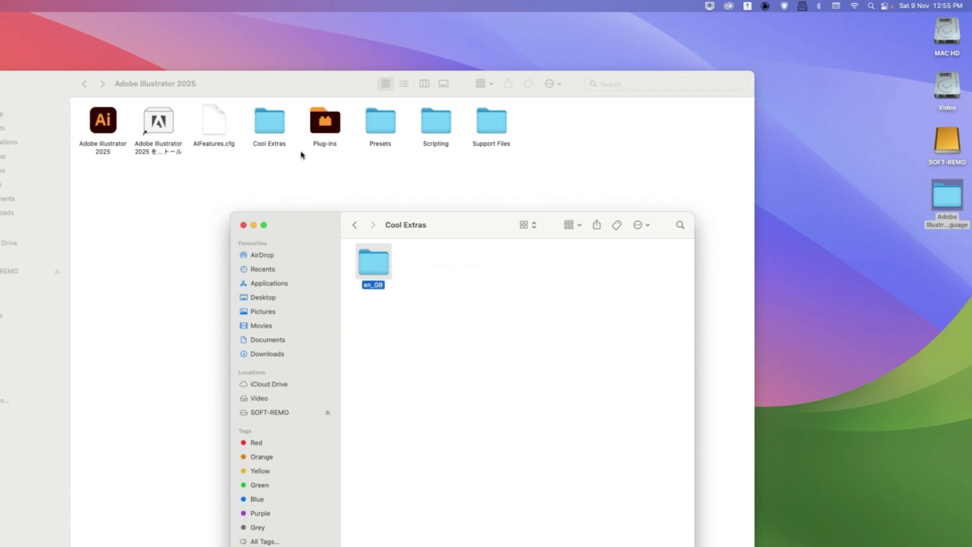
pyautogui.doubleClick(268, 124)
# Step: Paste en_GB into Cool Extras, authorising with the admin password
pyautogui.rightClick(190, 142)
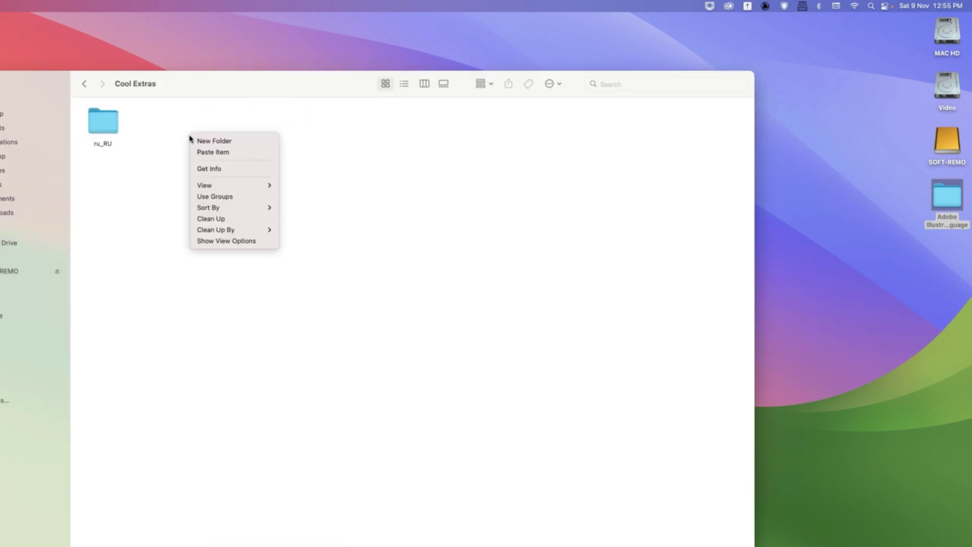
pyautogui.click(208, 154)
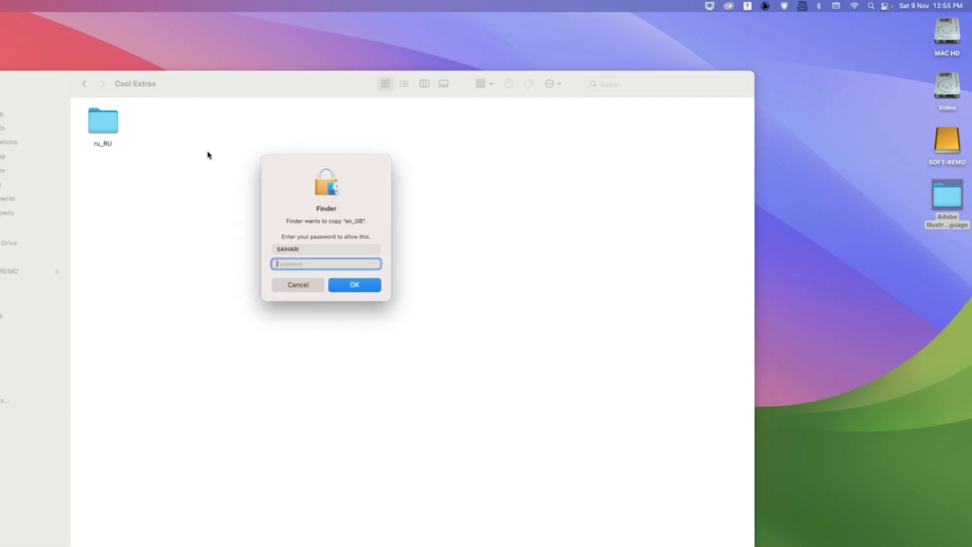
pyautogui.write('••••')
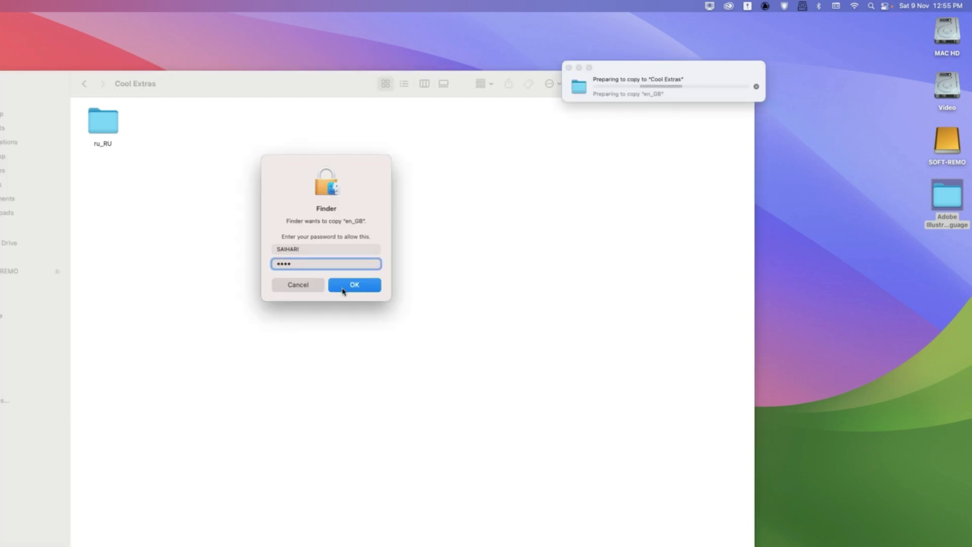
pyautogui.click(362, 291)
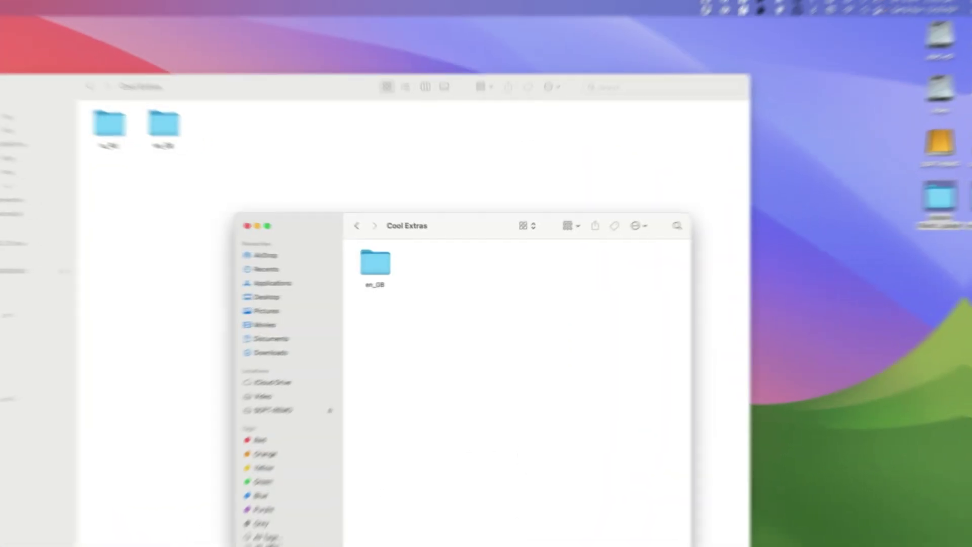
# Step: Move the ru_RU folder to the Bin, confirming with the password
pyautogui.click(97, 128)
pyautogui.rightClick(97, 126)
pyautogui.click(116, 159)
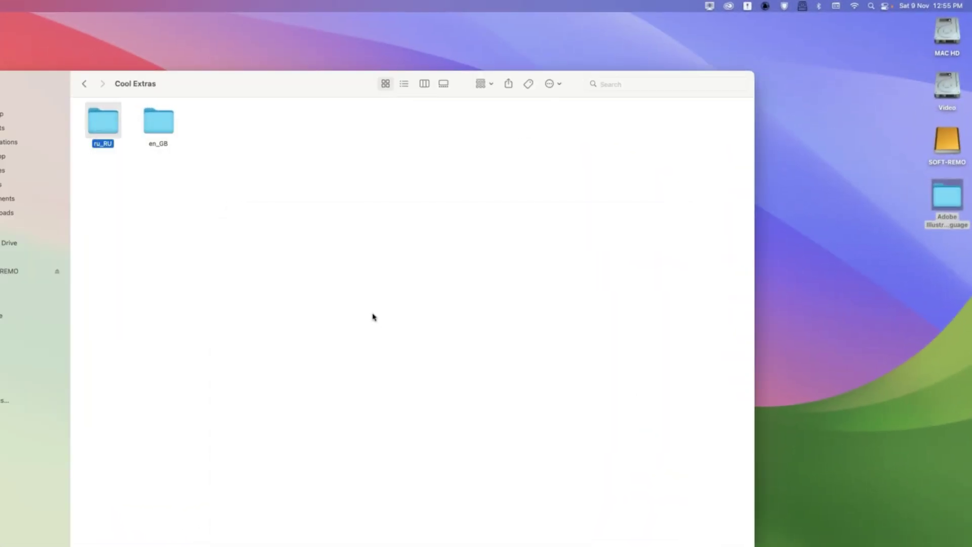
pyautogui.write('****')
pyautogui.press('Return')
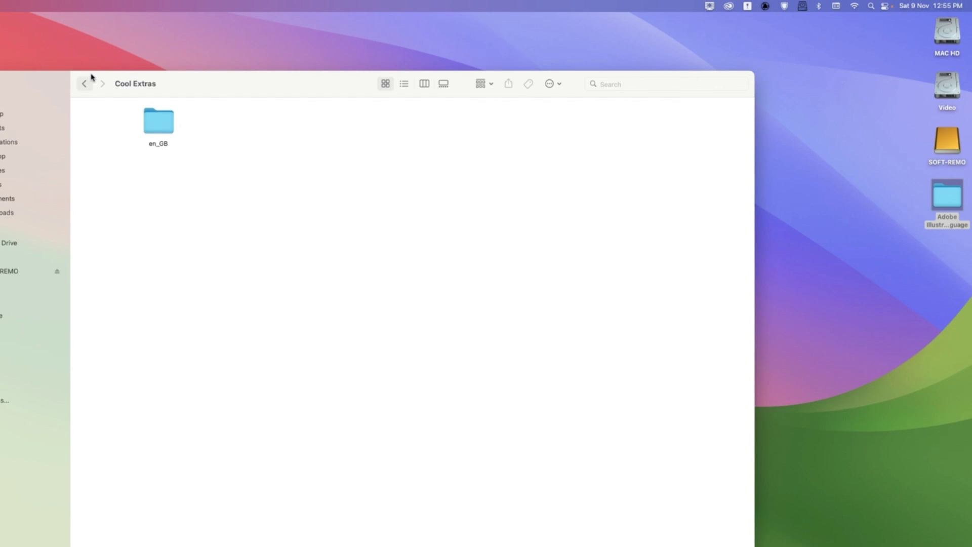
# Step: Open Illustrator's Presets folder and copy en_GB from the language pack's English Presets
pyautogui.click(83, 84)
pyautogui.doubleClick(380, 124)
pyautogui.click(354, 225)
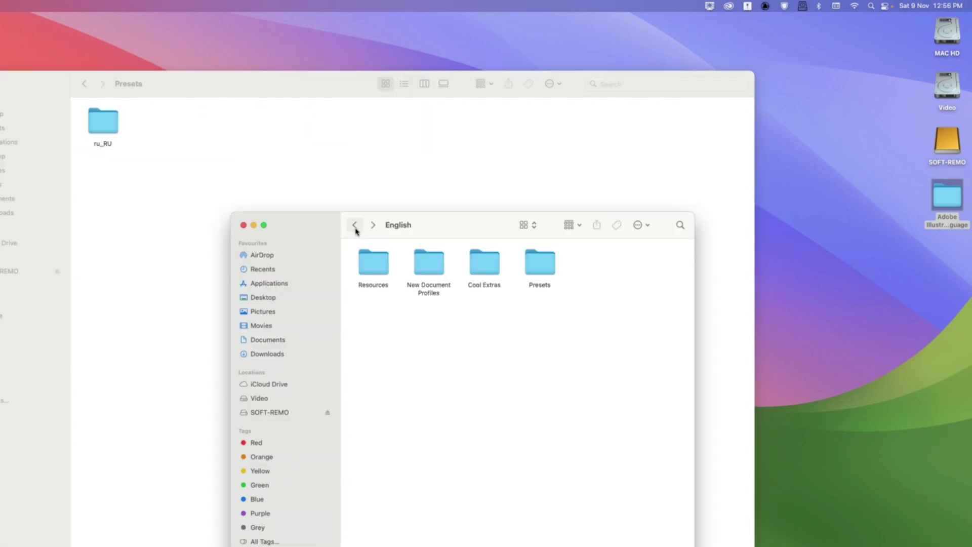
pyautogui.doubleClick(540, 268)
pyautogui.rightClick(368, 274)
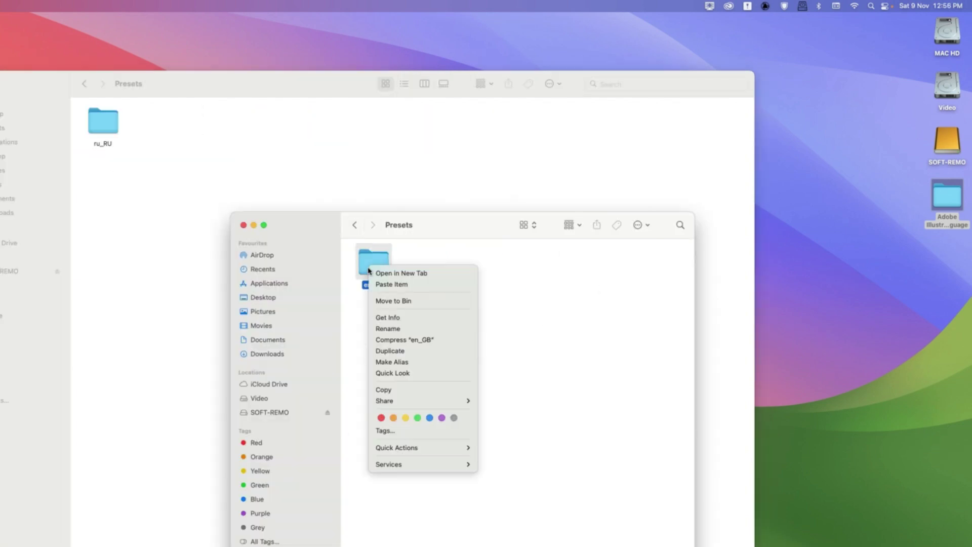
pyautogui.click(432, 388)
# Step: Paste en_GB into Presets, bin ru_RU with password authorisation, and go back
pyautogui.rightClick(186, 140)
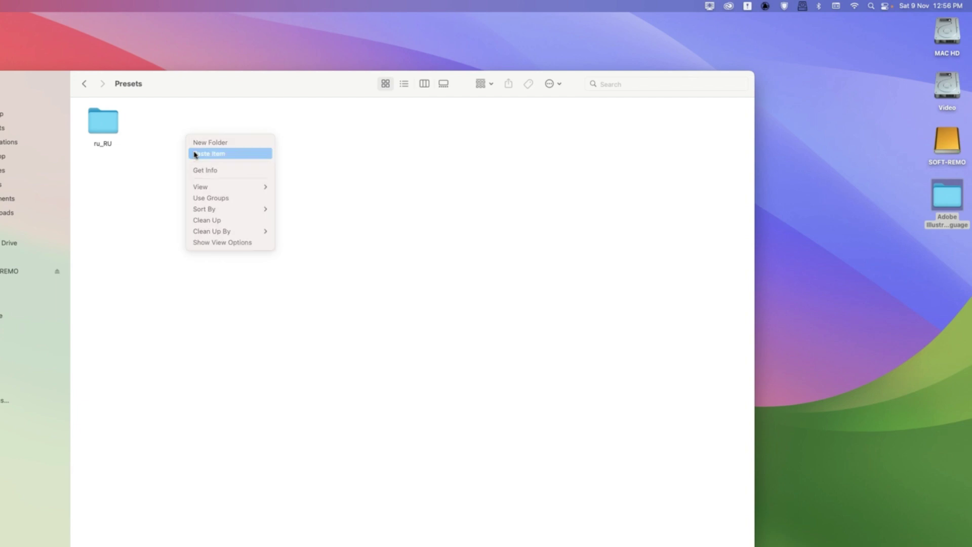
pyautogui.click(195, 153)
pyautogui.press('Return')
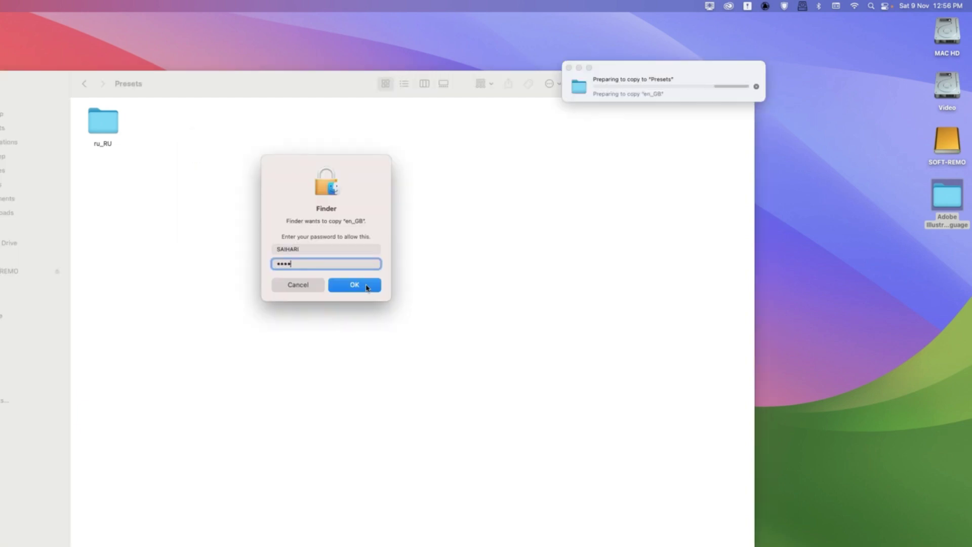
pyautogui.rightClick(95, 135)
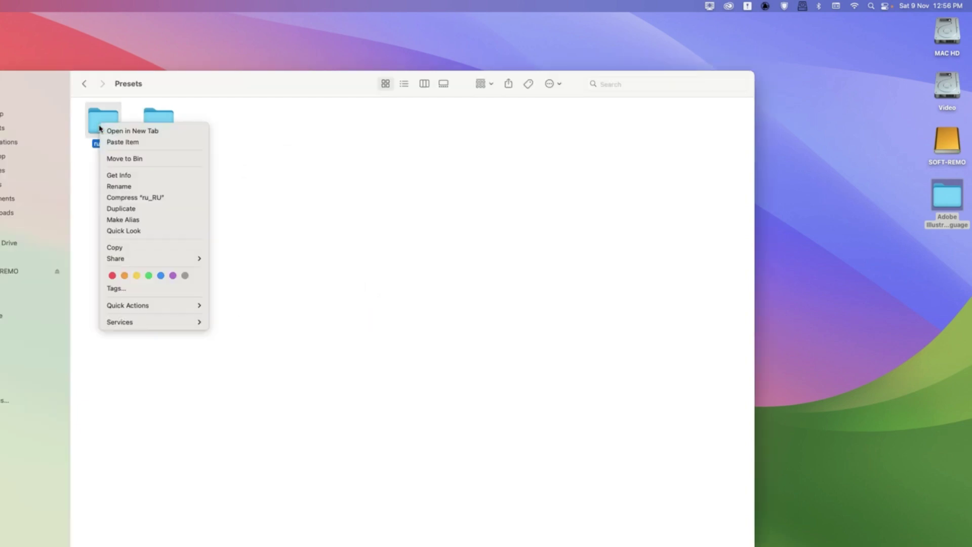
pyautogui.click(106, 158)
pyautogui.write('12')
pyautogui.press('Return')
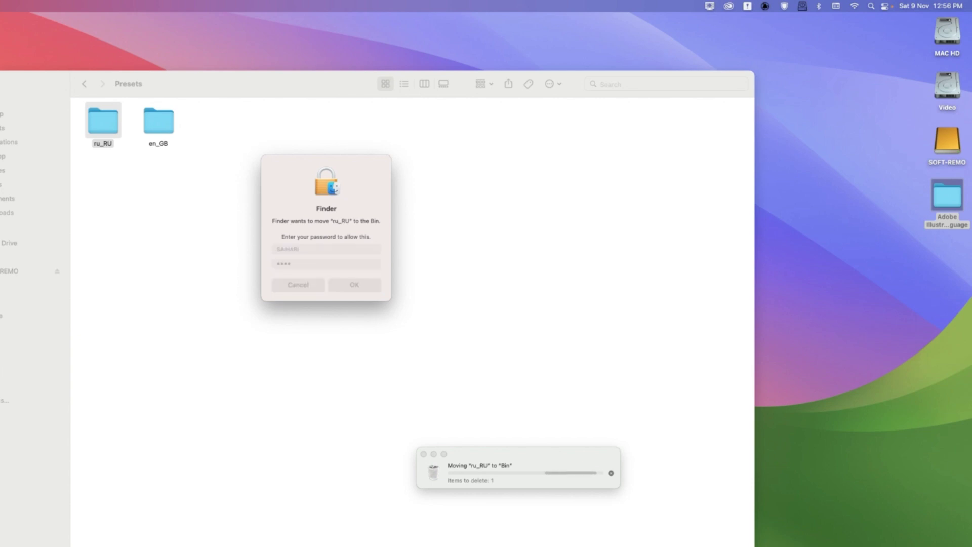
pyautogui.click(84, 84)
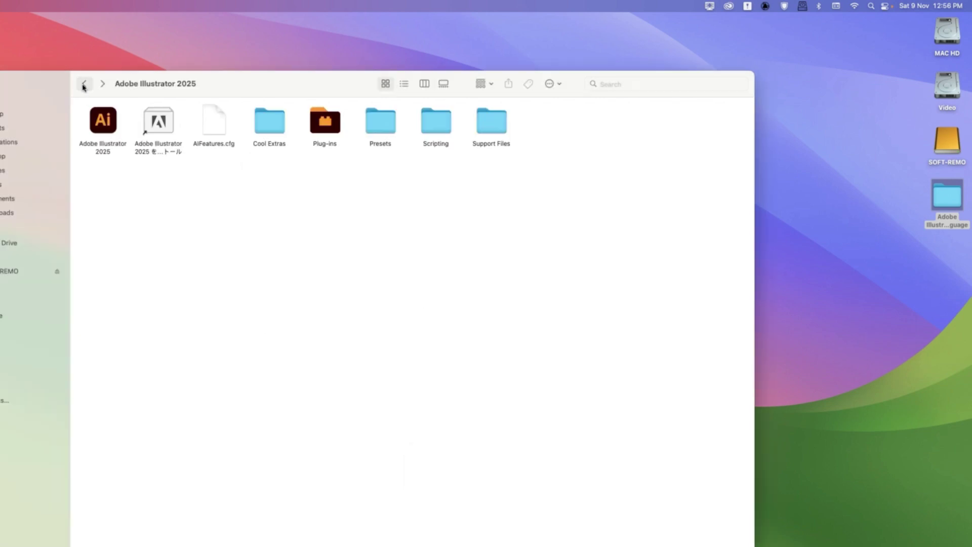
# Step: Open Support Files and copy en_GB from the language pack's English New Document Profiles
pyautogui.doubleClick(491, 126)
pyautogui.click(471, 540)
pyautogui.click(359, 228)
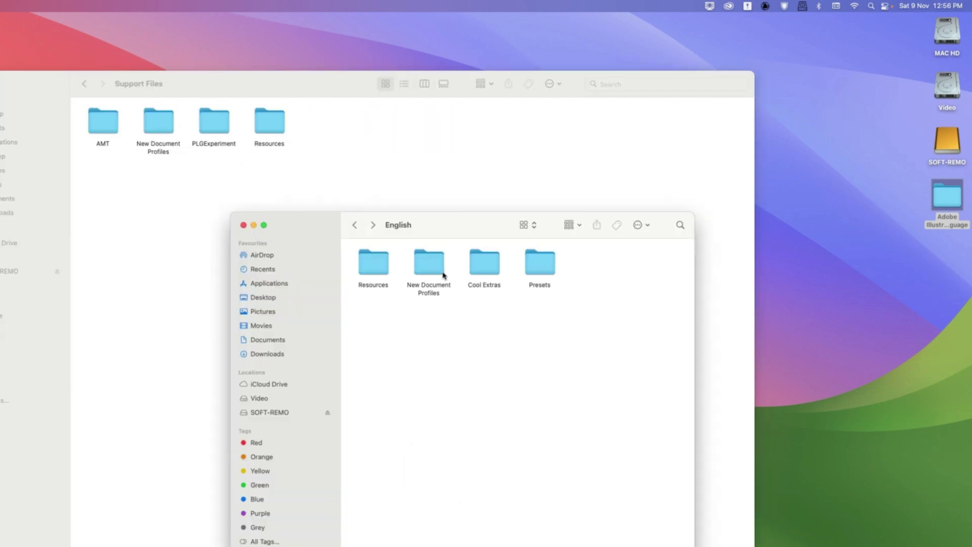
pyautogui.doubleClick(441, 270)
pyautogui.rightClick(379, 274)
pyautogui.click(403, 395)
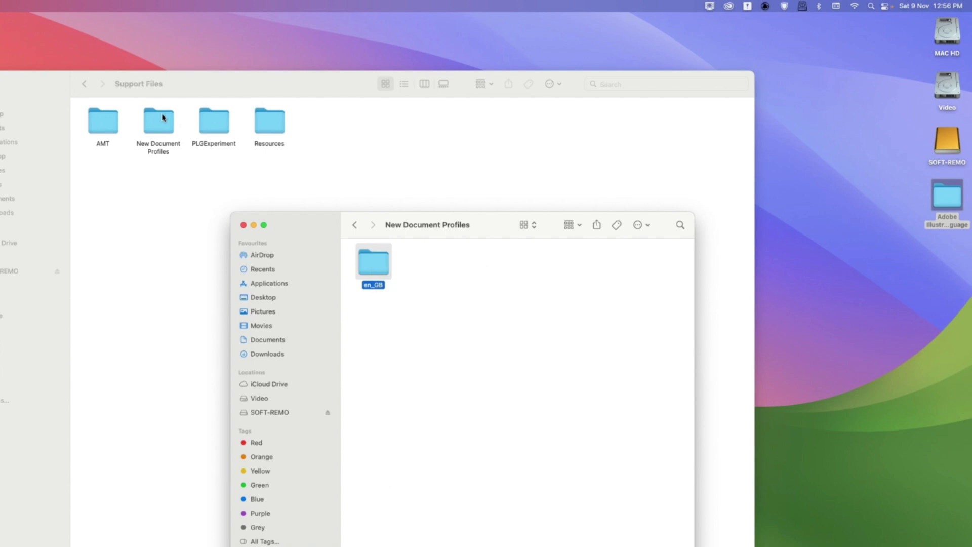
# Step: Paste en_GB into Support Files/New Document Profiles and bin ru_RU, authenticating both
pyautogui.doubleClick(163, 118)
pyautogui.rightClick(189, 133)
pyautogui.click(206, 154)
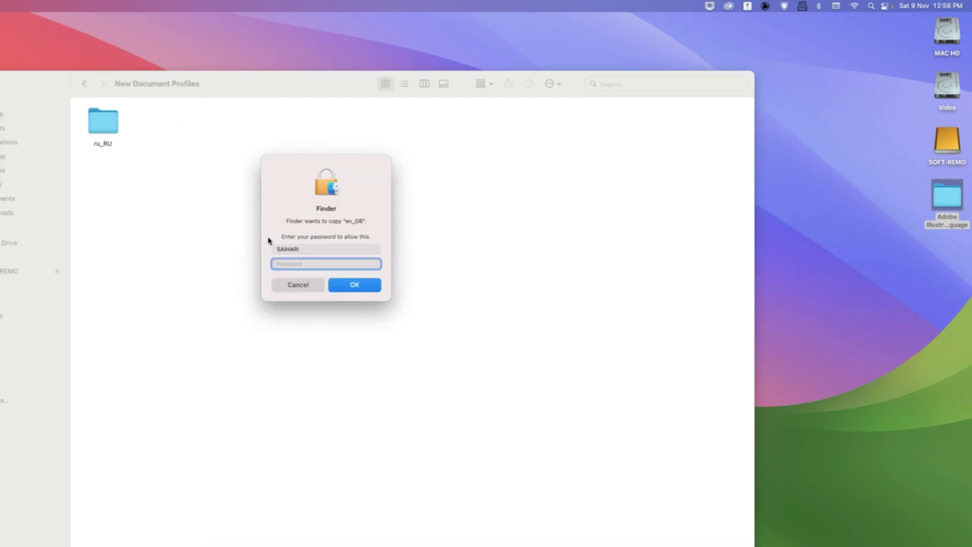
pyautogui.press('Return')
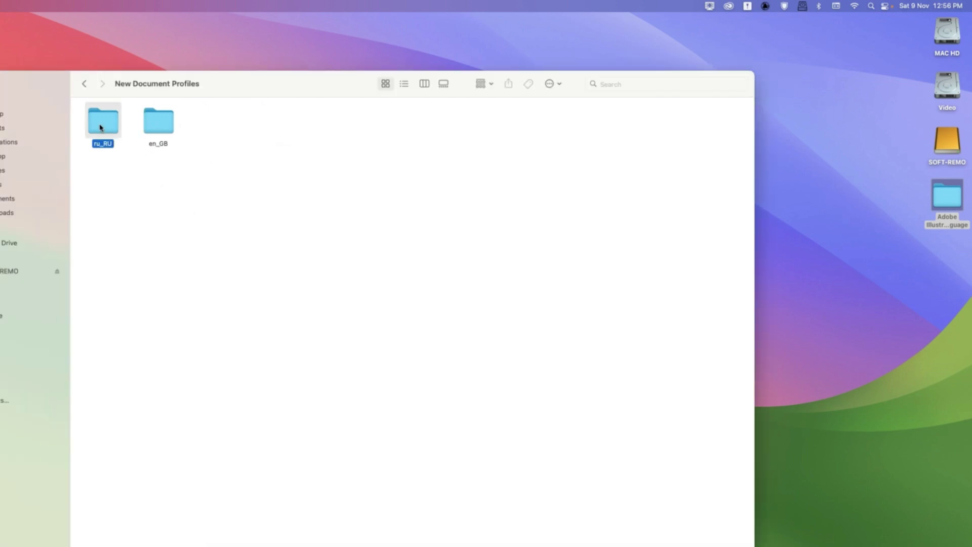
pyautogui.rightClick(102, 124)
pyautogui.click(125, 158)
pyautogui.write('•••••')
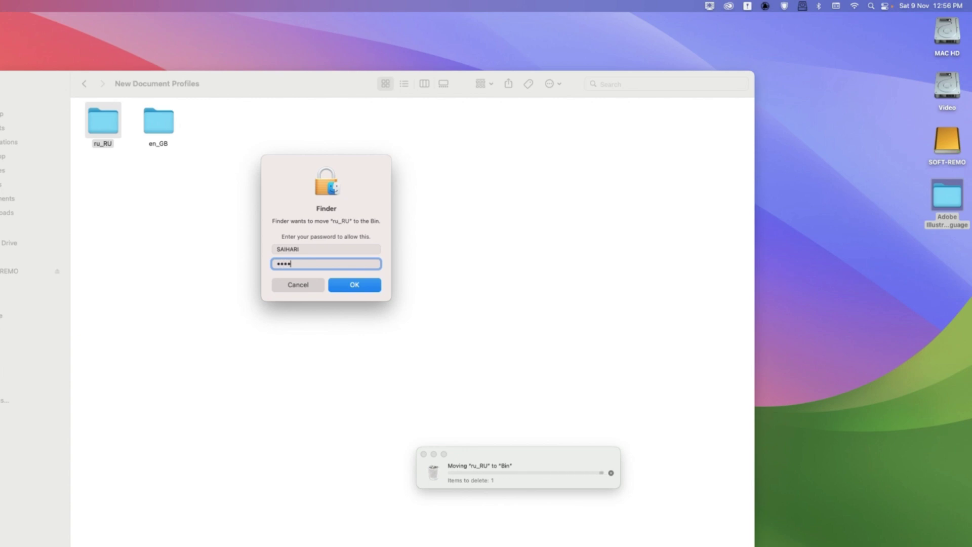
pyautogui.press('Return')
# Step: Open Support Files/Resources and copy en_GB from the language pack's English Resources
pyautogui.click(85, 83)
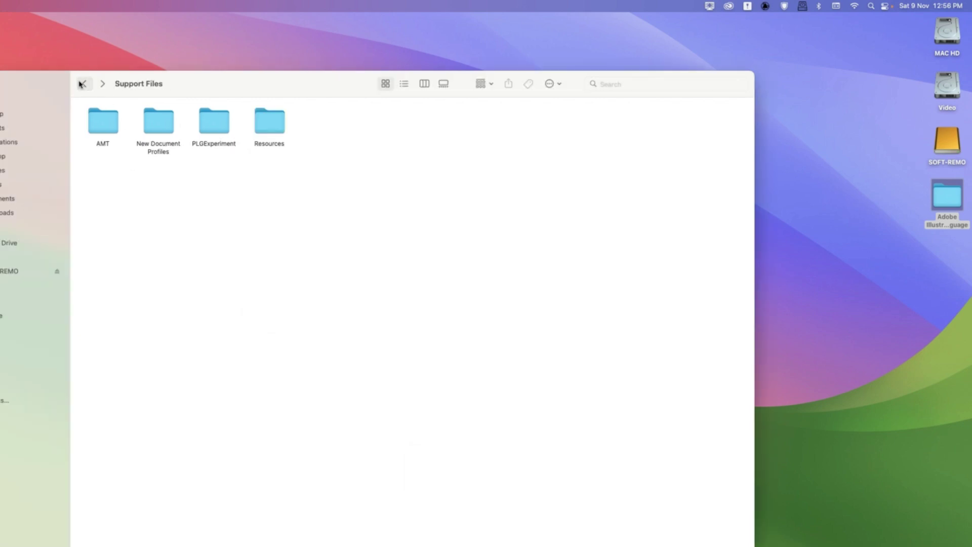
pyautogui.doubleClick(272, 124)
pyautogui.click(354, 225)
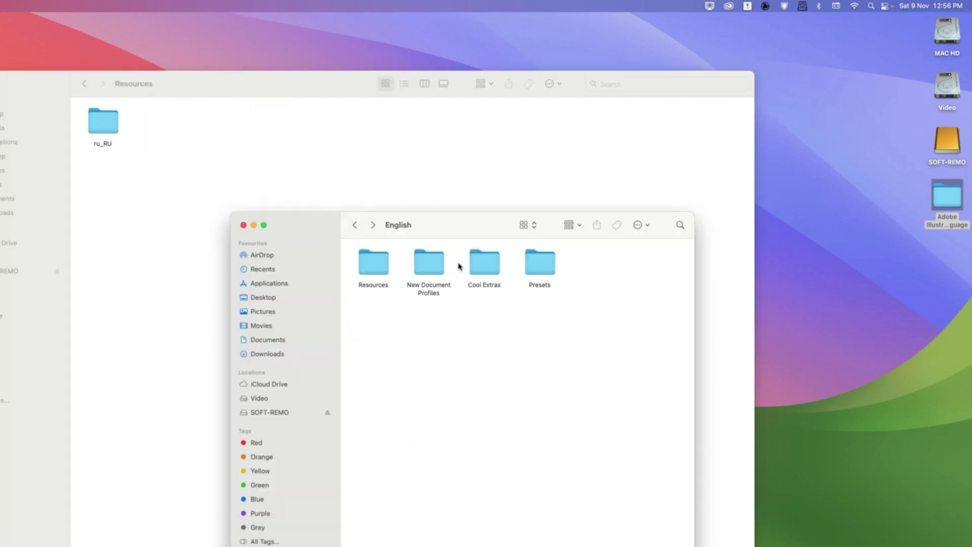
pyautogui.doubleClick(374, 264)
pyautogui.rightClick(378, 268)
pyautogui.click(396, 391)
# Step: Paste en_GB into Support Files/Resources, authorising with the password
pyautogui.click(180, 132)
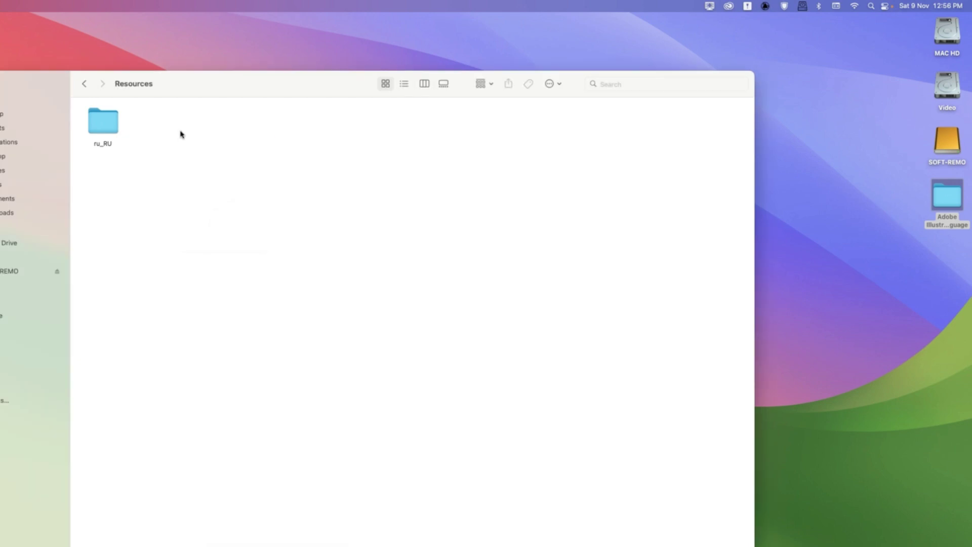
pyautogui.rightClick(181, 130)
pyautogui.click(192, 148)
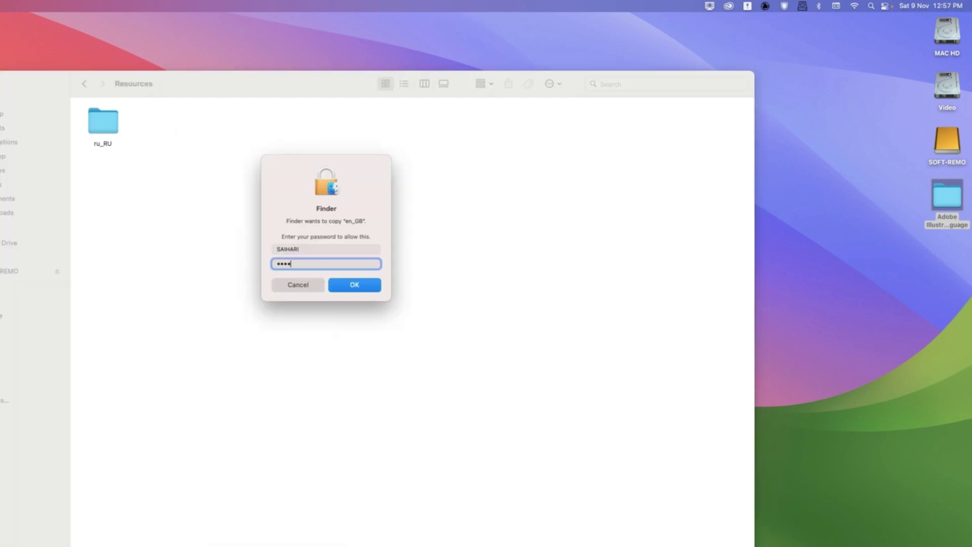
pyautogui.press('Return')
# Step: Move Resources' ru_RU to the Bin with the password, then return to Support Files
pyautogui.click(114, 146)
pyautogui.rightClick(103, 125)
pyautogui.click(379, 343)
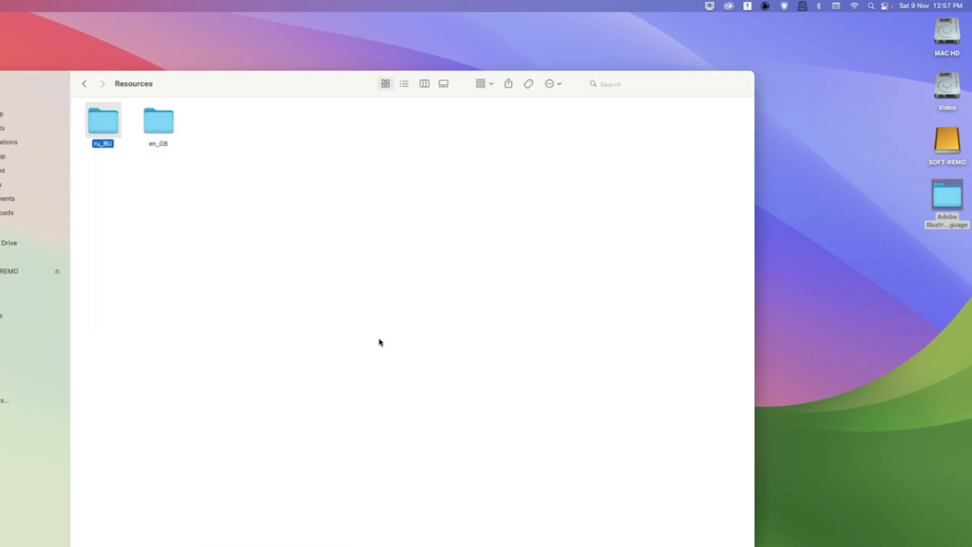
pyautogui.write('••••••')
pyautogui.press('Return')
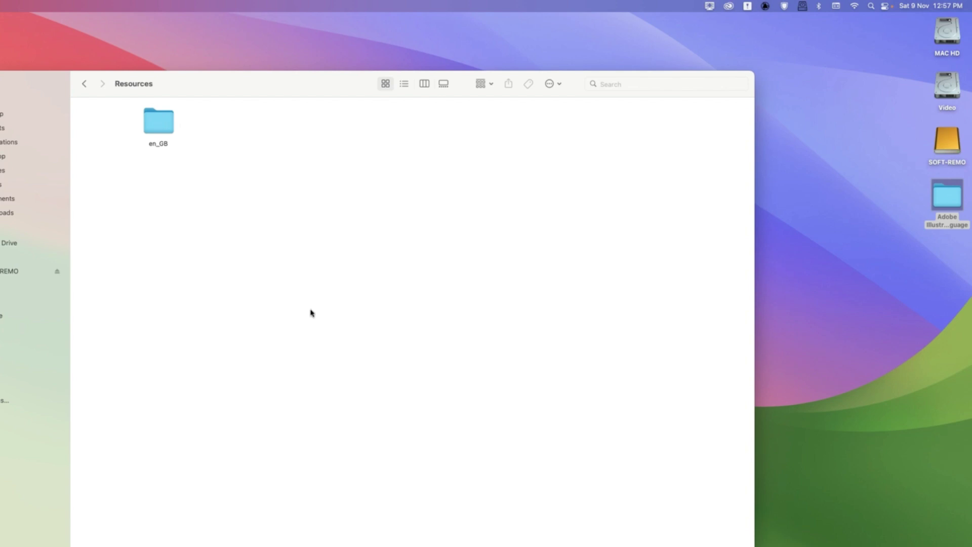
pyautogui.rightClick(261, 219)
pyautogui.click(236, 252)
pyautogui.click(83, 85)
pyautogui.click(162, 125)
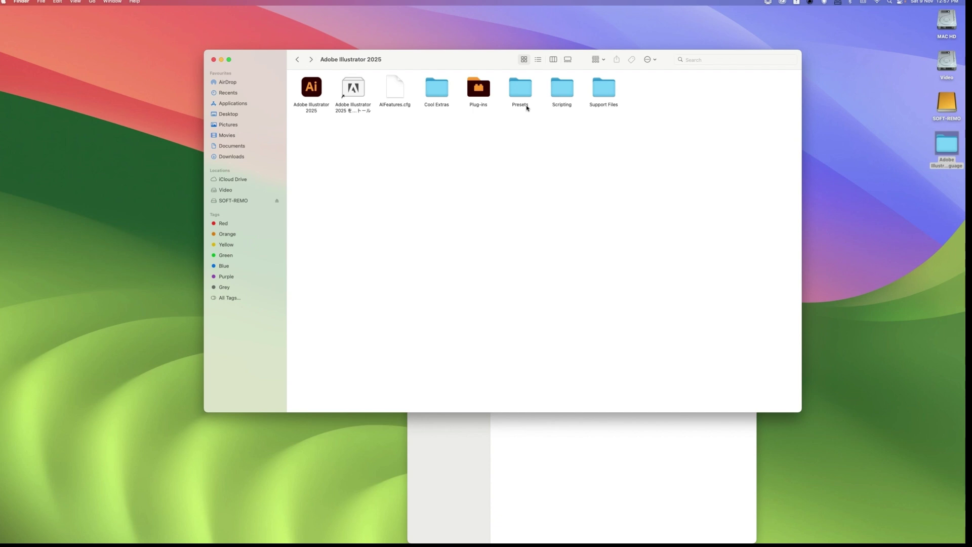
# Step: Confirm Presets holds only en_GB, then close both Finder windows
pyautogui.doubleClick(523, 91)
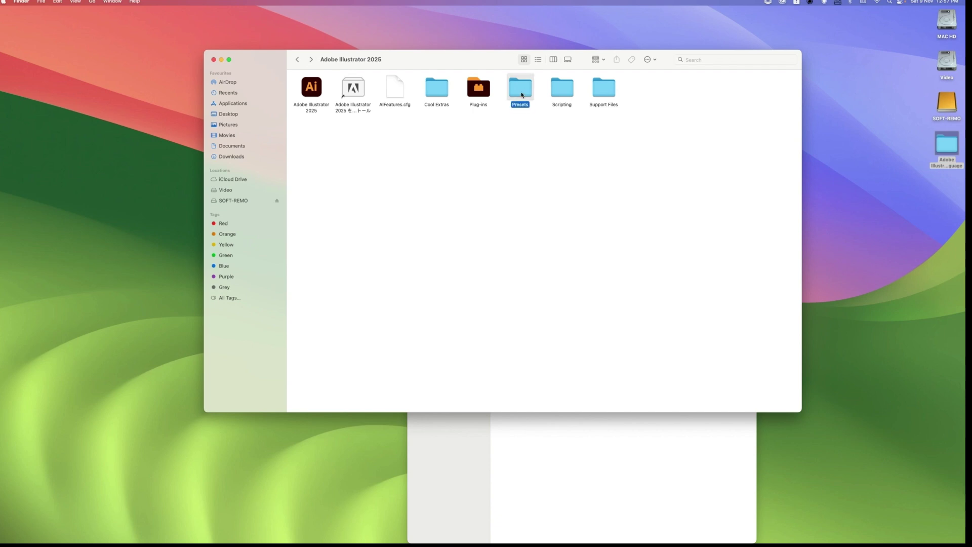
pyautogui.click(213, 60)
pyautogui.click(416, 165)
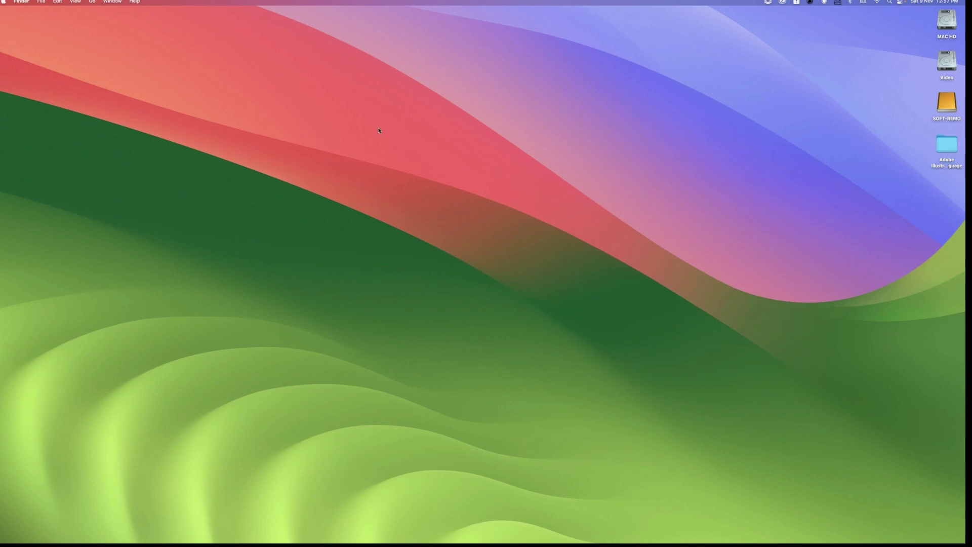
# Step: Open the Bin with its four ru_RU folders and choose Empty
pyautogui.rightClick(380, 130)
pyautogui.click(426, 343)
pyautogui.moveTo(460, 541)
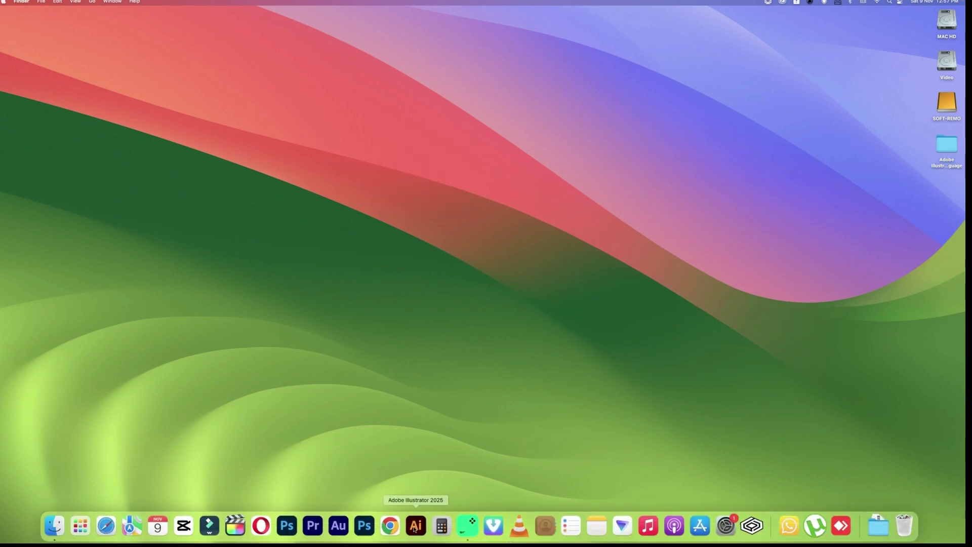
pyautogui.click(905, 525)
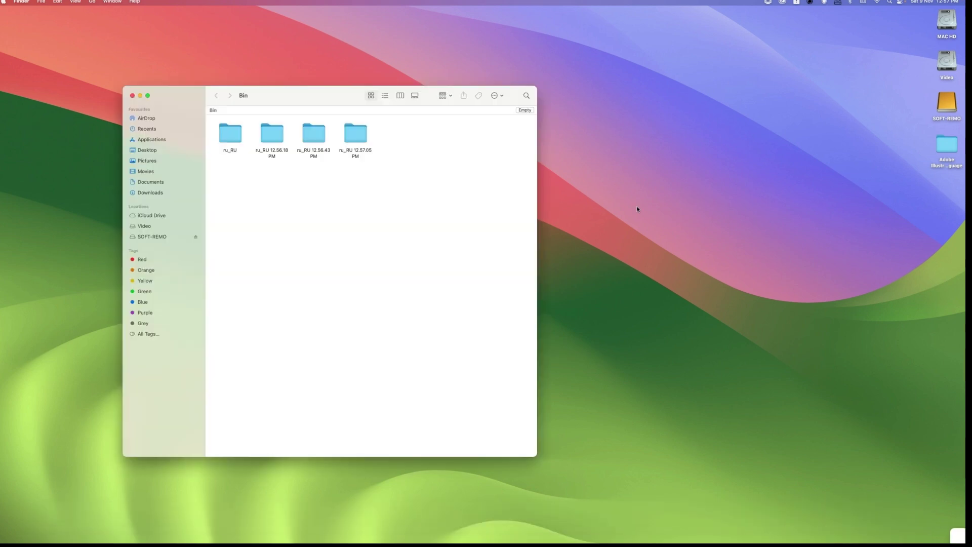
pyautogui.click(525, 110)
# Step: Confirm emptying the Bin and launch Adobe Illustrator 2025 from the Dock
pyautogui.click(505, 196)
pyautogui.moveTo(415, 541)
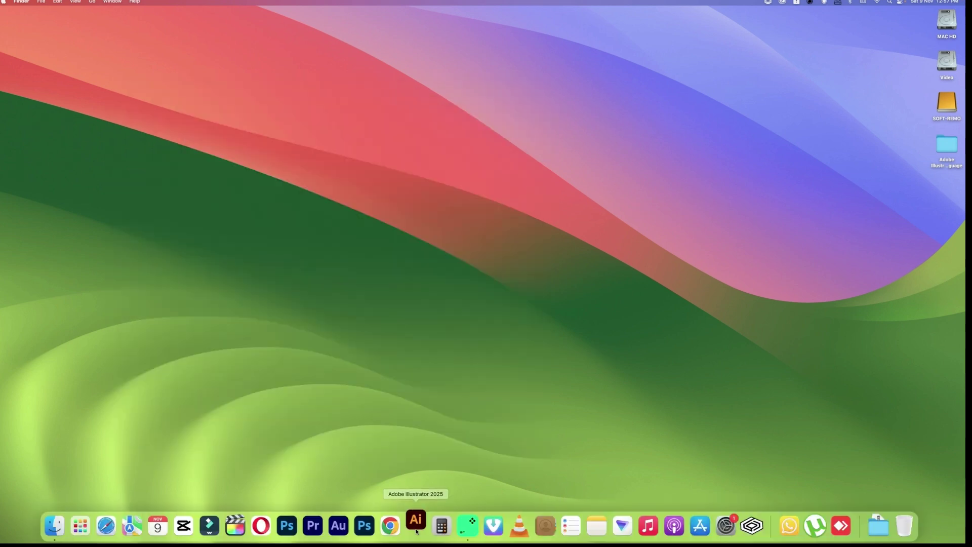
pyautogui.click(415, 520)
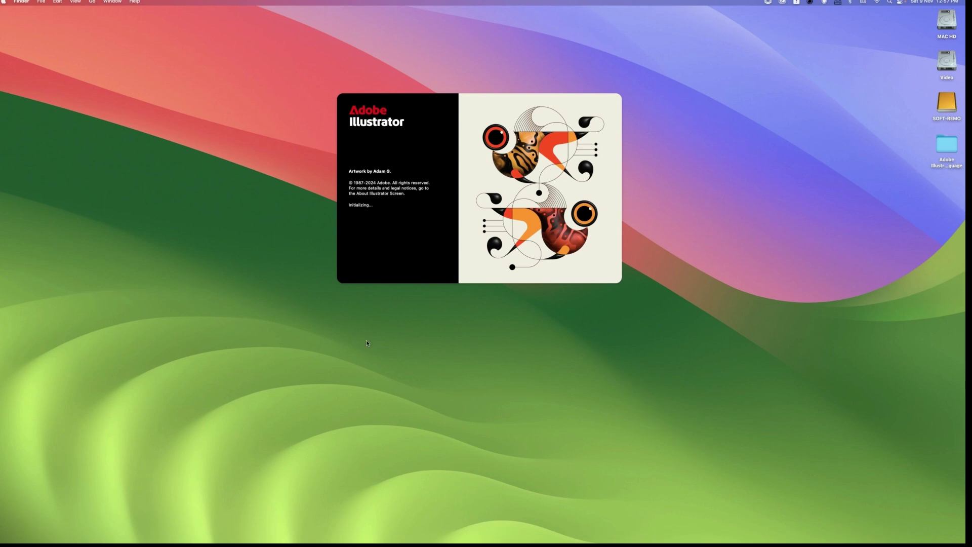